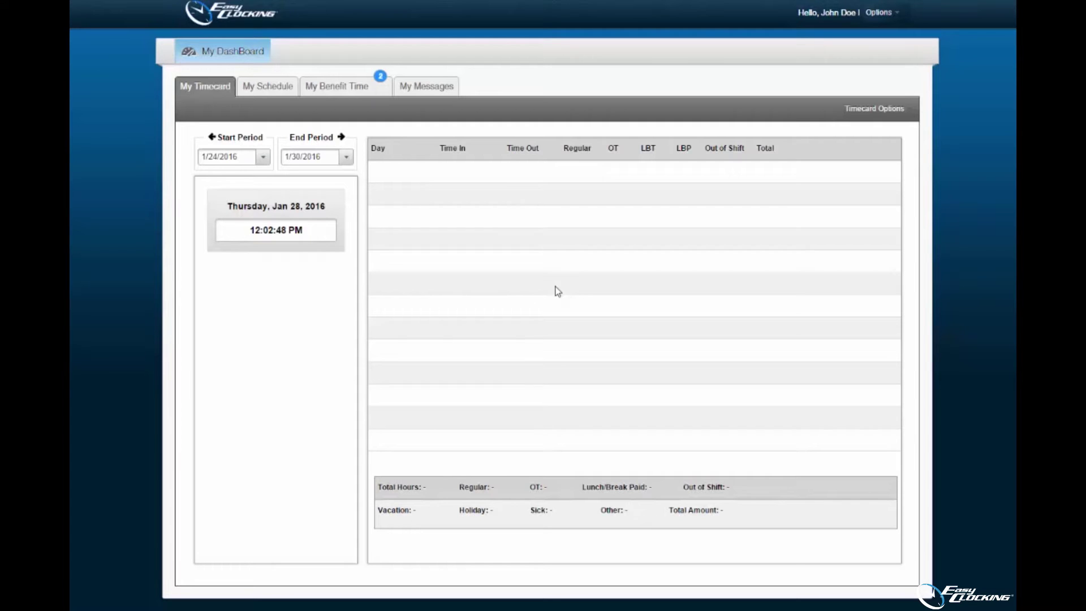
Open My Benefit Time showing 16 Holiday, 29 Personal, 16 Sick and 16 Vacation hours available
{"action": "left_click", "coordinate": [364, 95]}
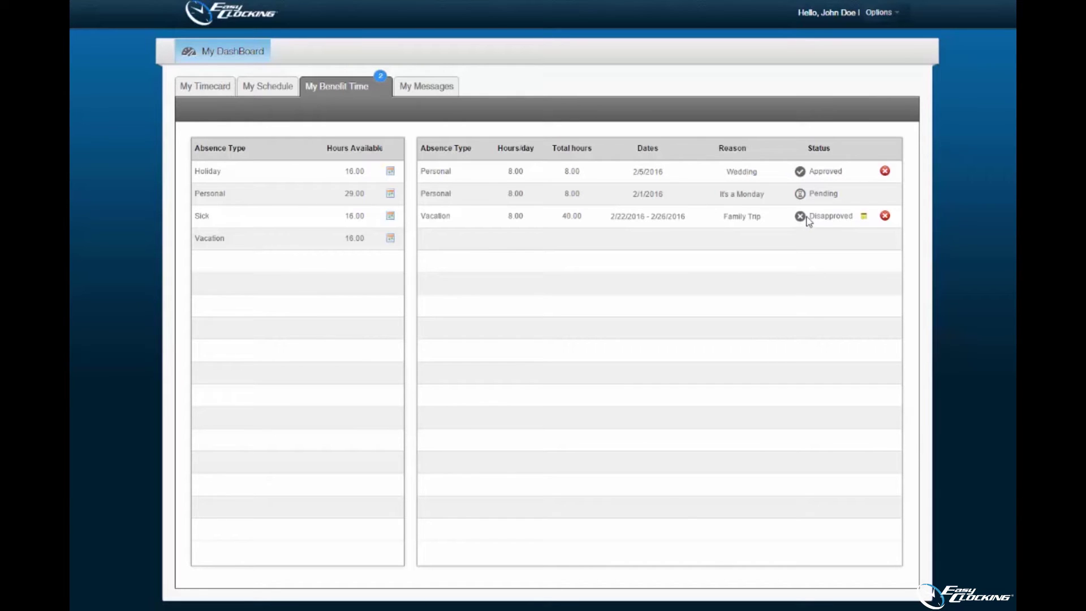
Delete the approved Wedding request, then read the note on the Family Trip request and delete it
{"action": "left_click", "coordinate": [884, 171]}
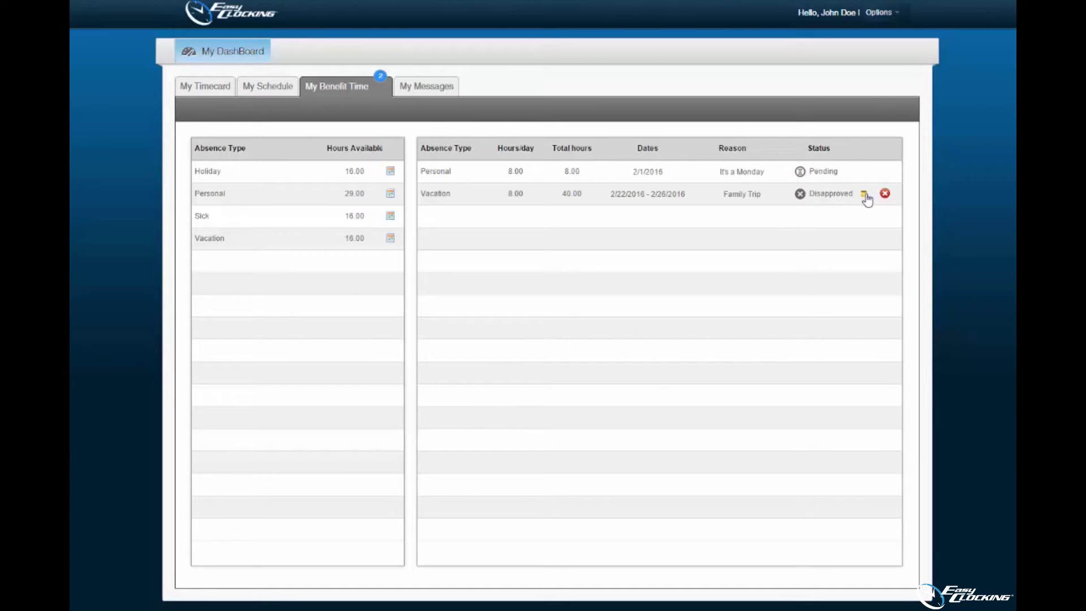
{"action": "left_click", "coordinate": [865, 195]}
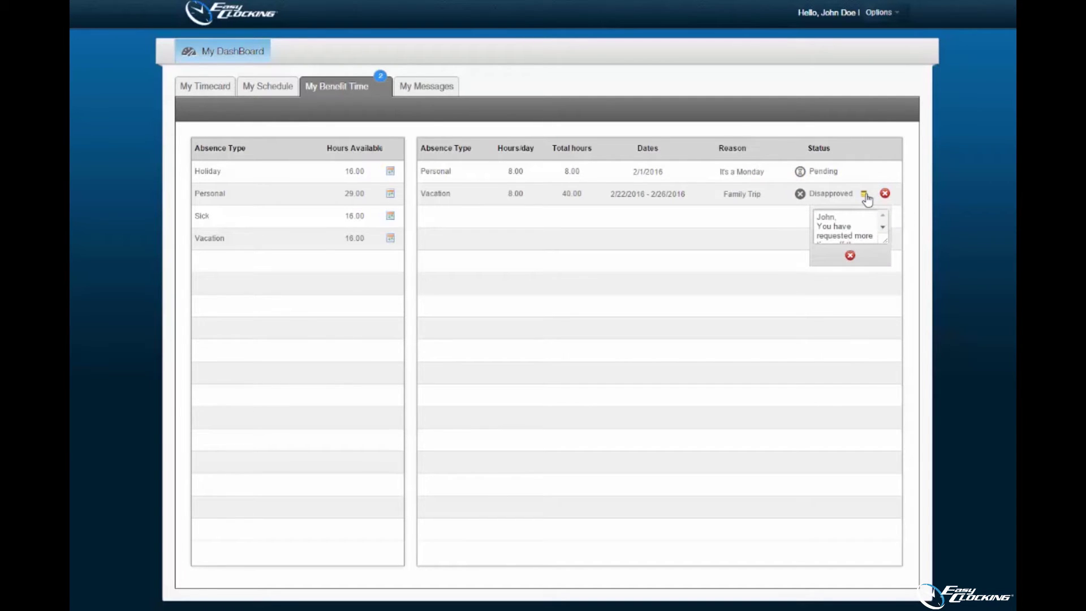
{"action": "left_click_drag", "start_coordinate": [882, 219], "coordinate": [884, 238]}
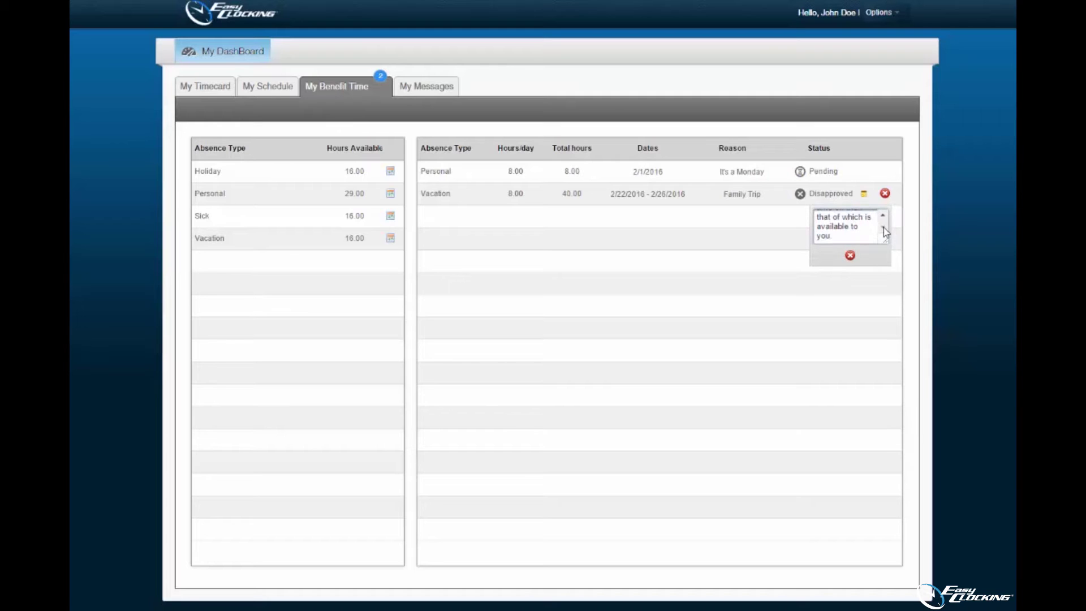
{"action": "left_click", "coordinate": [850, 255]}
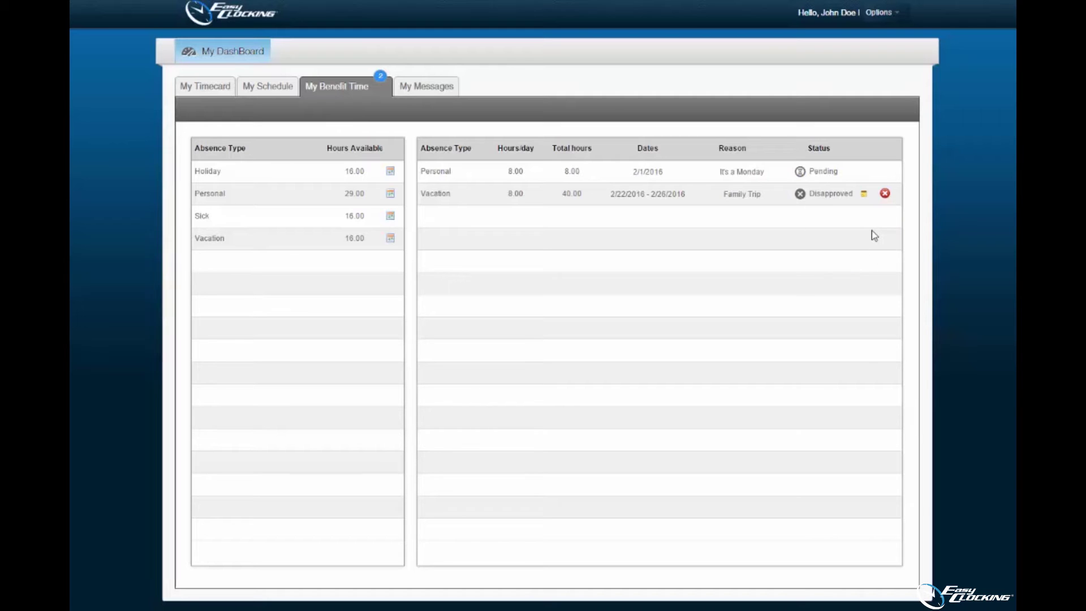
{"action": "left_click", "coordinate": [885, 194]}
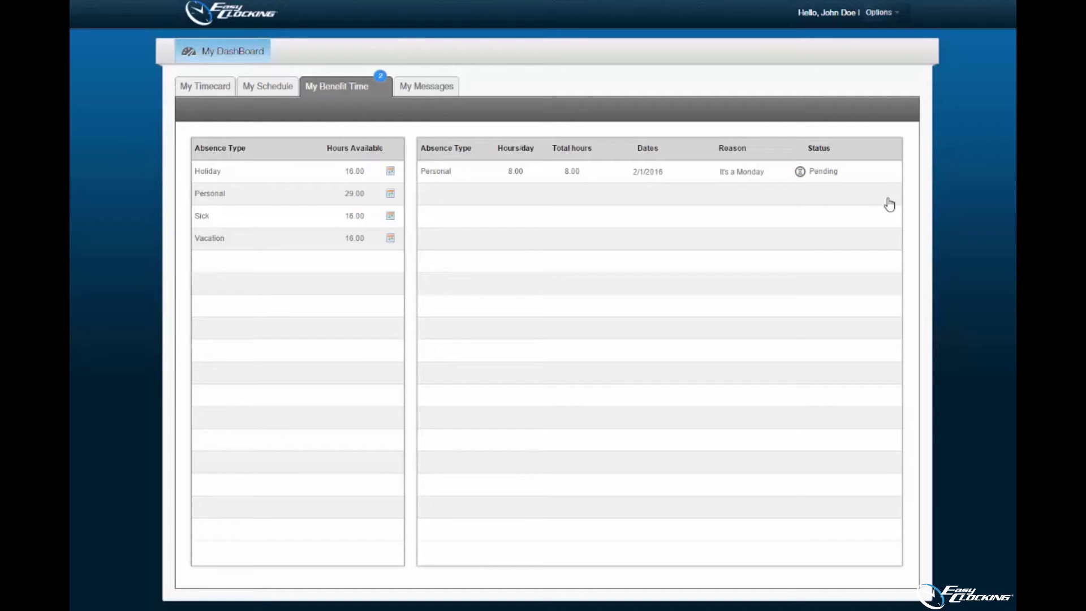
Submit a Vacation request with reason 'Vacation' for 8.00 hours/day on February 1, 4, 5, 8, 2016
{"action": "left_click", "coordinate": [390, 238]}
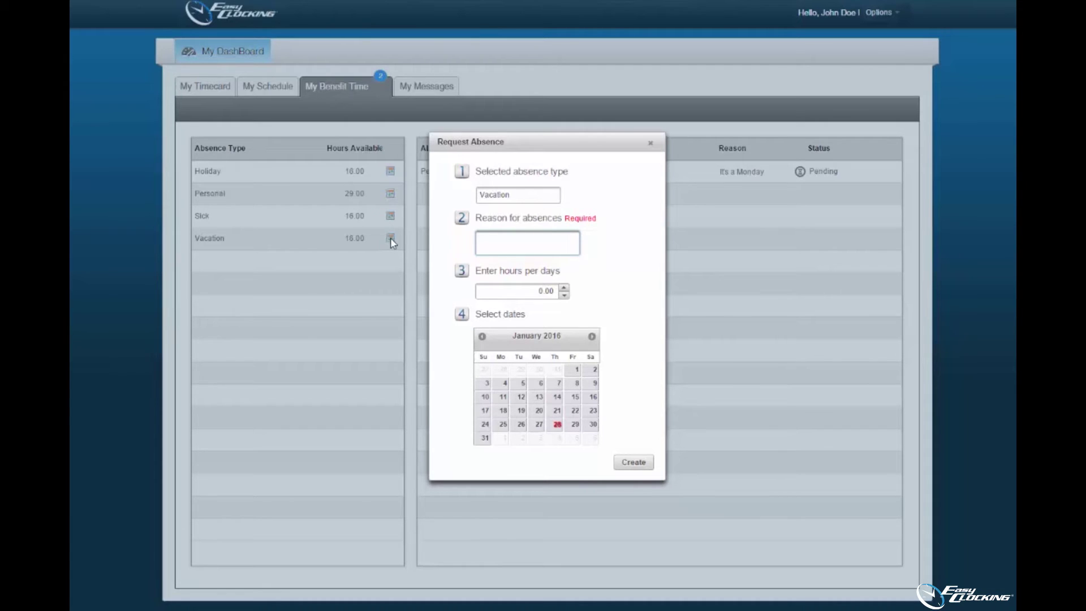
{"action": "type", "text": "Vacation"}
{"action": "left_click", "coordinate": [564, 291]}
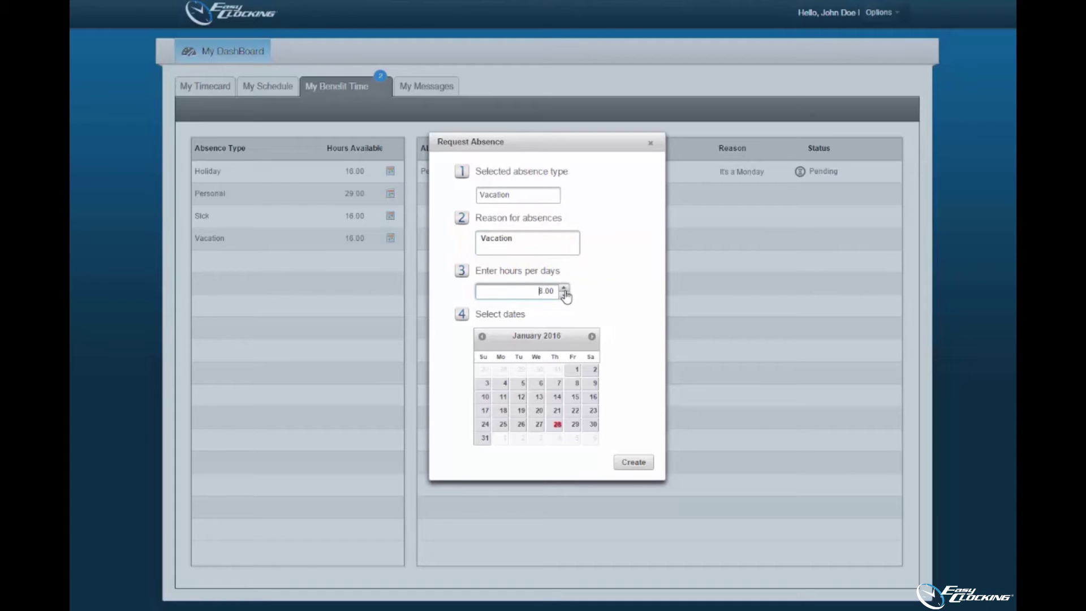
{"action": "left_click", "coordinate": [591, 337]}
{"action": "left_click_drag", "start_coordinate": [505, 375], "coordinate": [557, 371]}
{"action": "left_click", "coordinate": [570, 373]}
{"action": "left_click", "coordinate": [504, 384]}
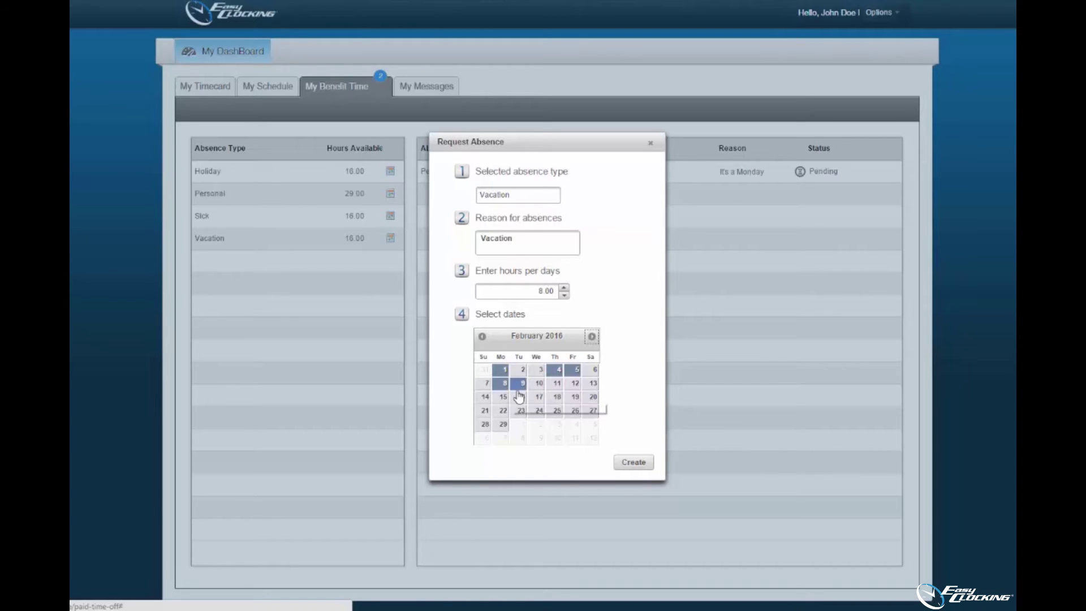
{"action": "left_click", "coordinate": [646, 466]}
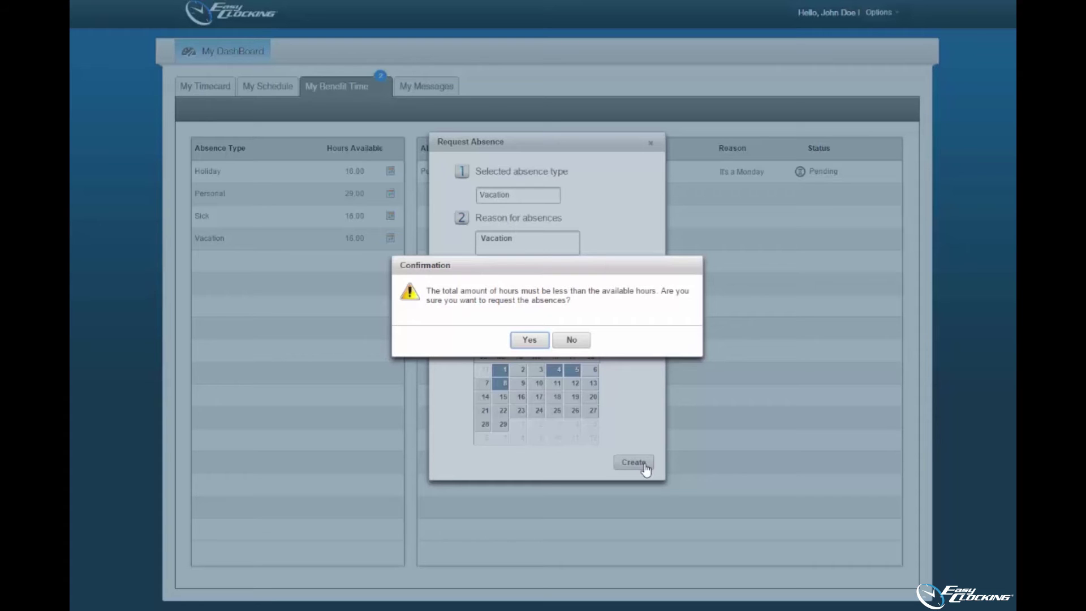
{"action": "left_click", "coordinate": [535, 341]}
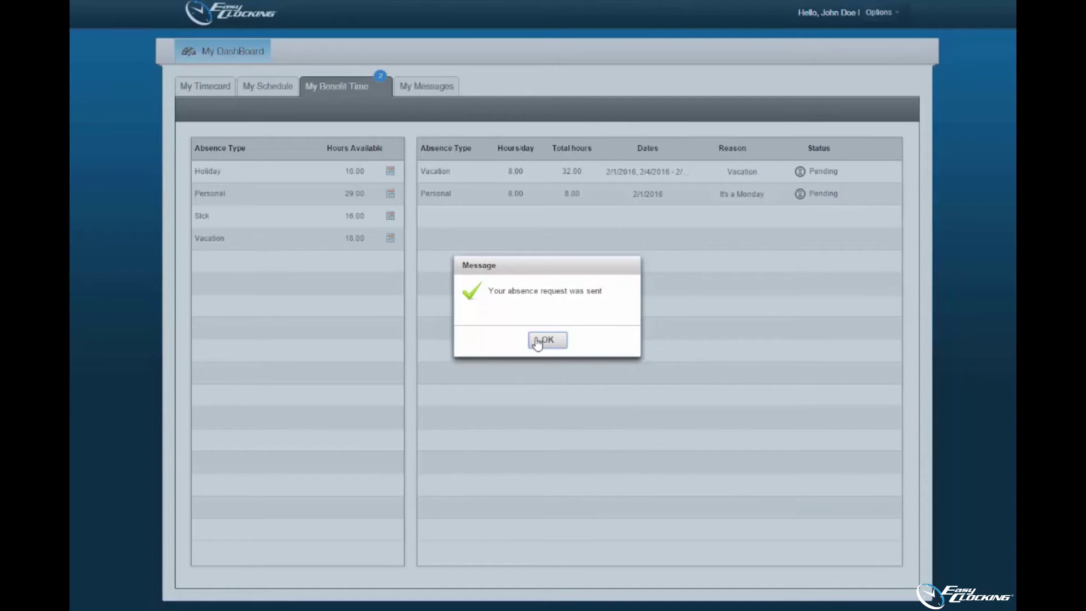
Dismiss the request-sent message and, as admin, list the two pending absence requests
{"action": "left_click", "coordinate": [546, 340]}
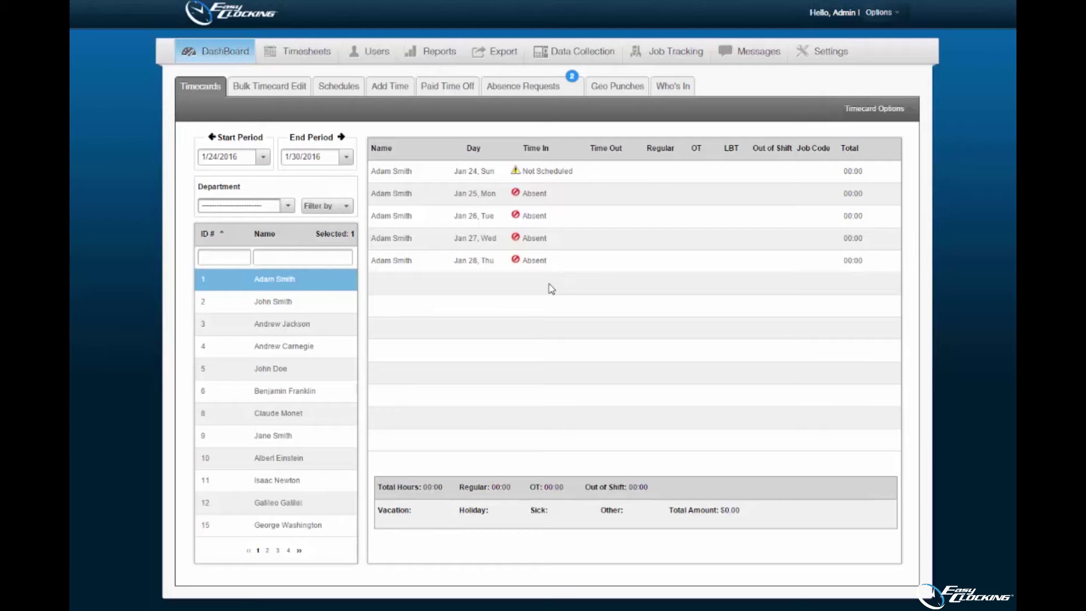
{"action": "left_click", "coordinate": [540, 94]}
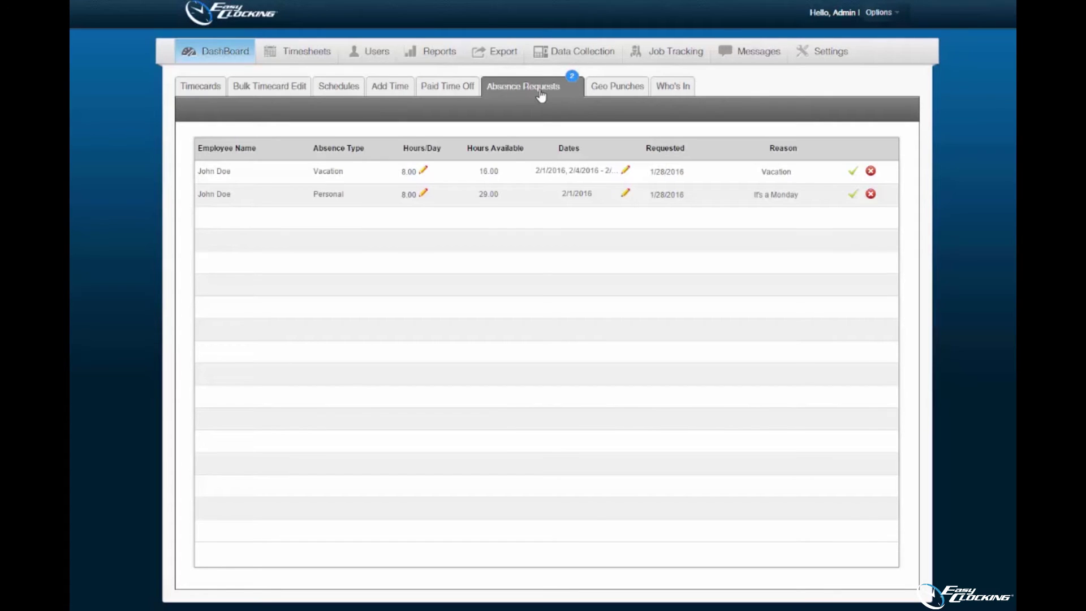
Reject the Personal request with the note 'This is not a valid reason.' and approve the Vacation request
{"action": "left_click", "coordinate": [872, 196]}
{"action": "type", "text": "John"}
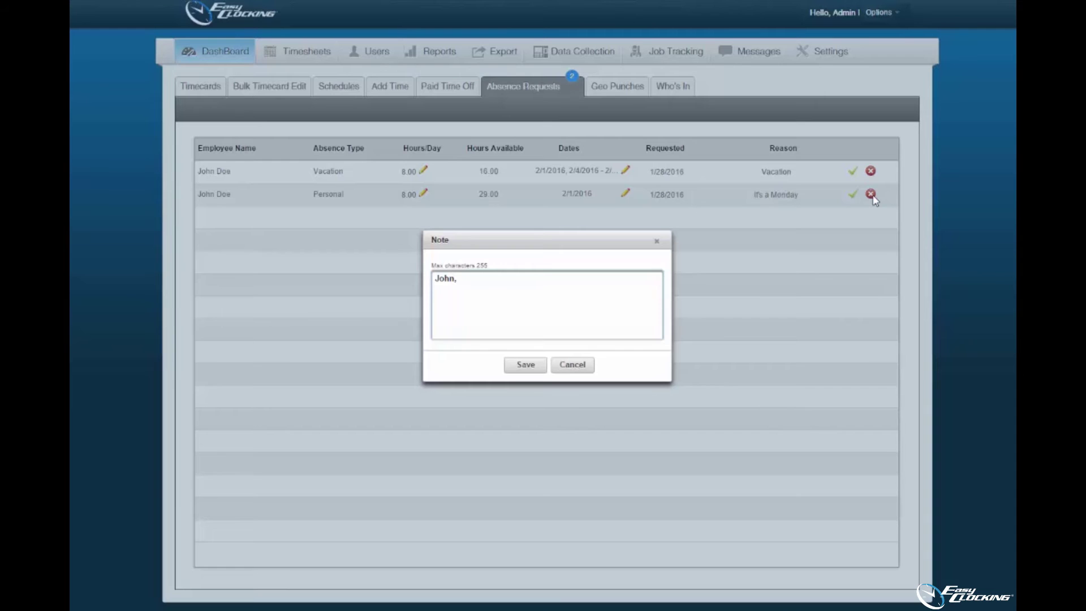
{"action": "type", "text": ","}
{"action": "key", "text": "Return"}
{"action": "type", "text": "This is not a valid reason."}
{"action": "left_click", "coordinate": [519, 373]}
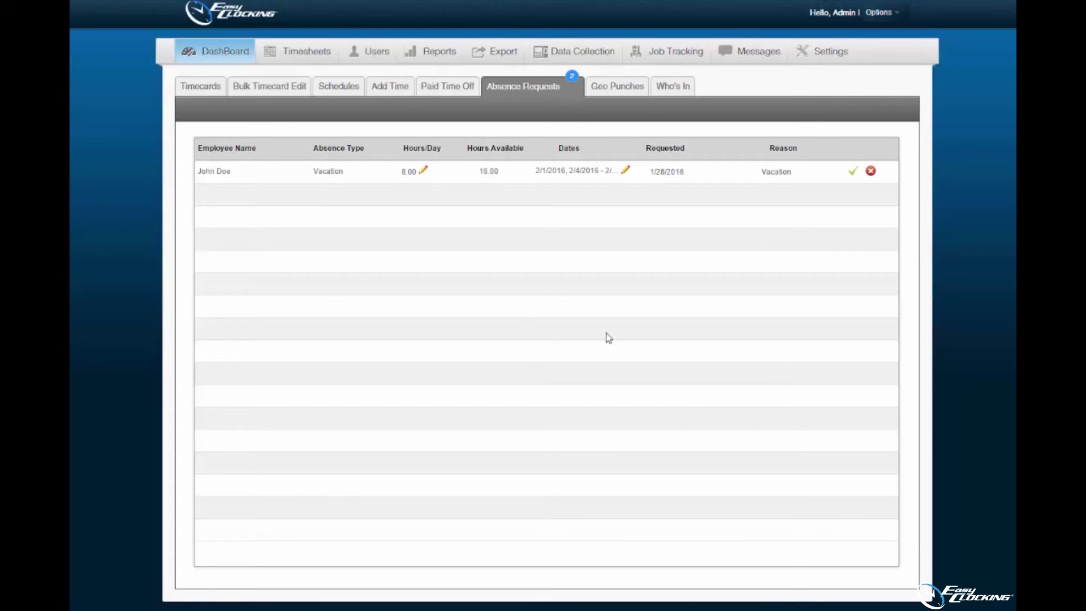
{"action": "left_click", "coordinate": [852, 172]}
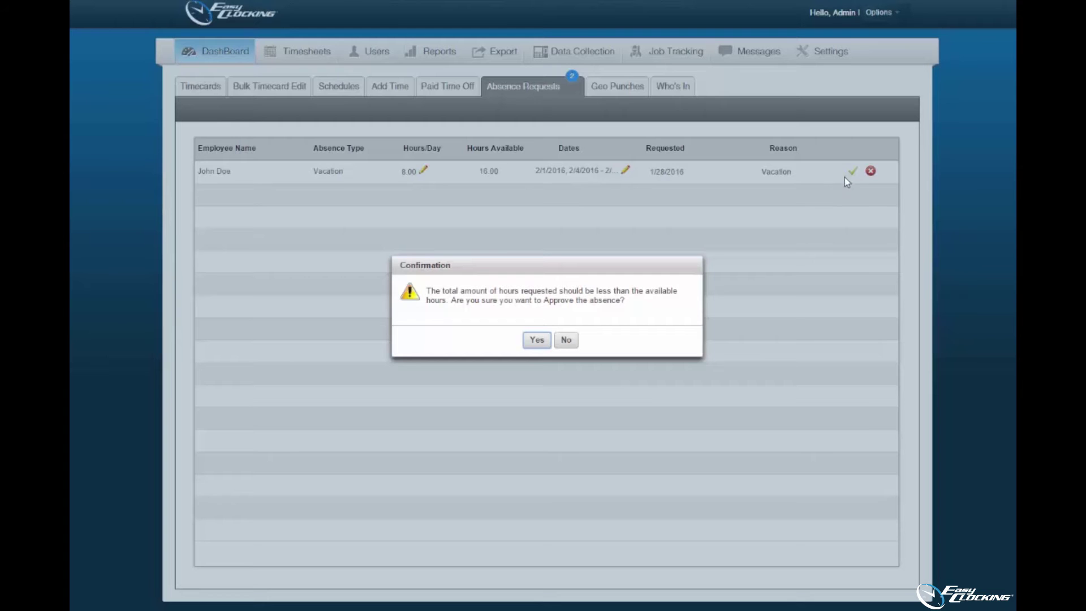
{"action": "left_click", "coordinate": [535, 341]}
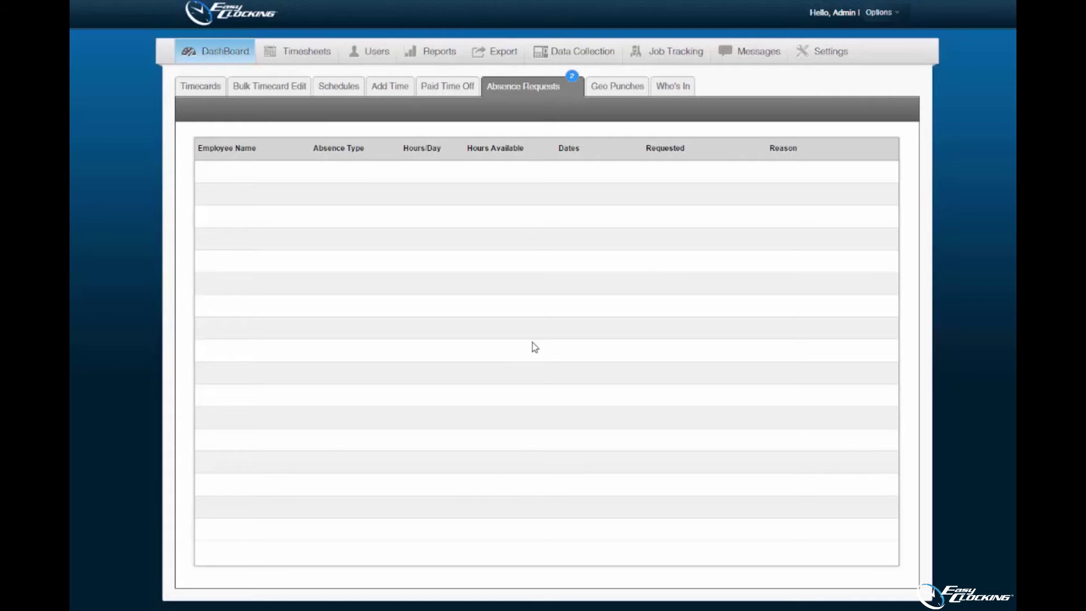
Go to the company Settings and show the Absence Types list
{"action": "left_click", "coordinate": [820, 62]}
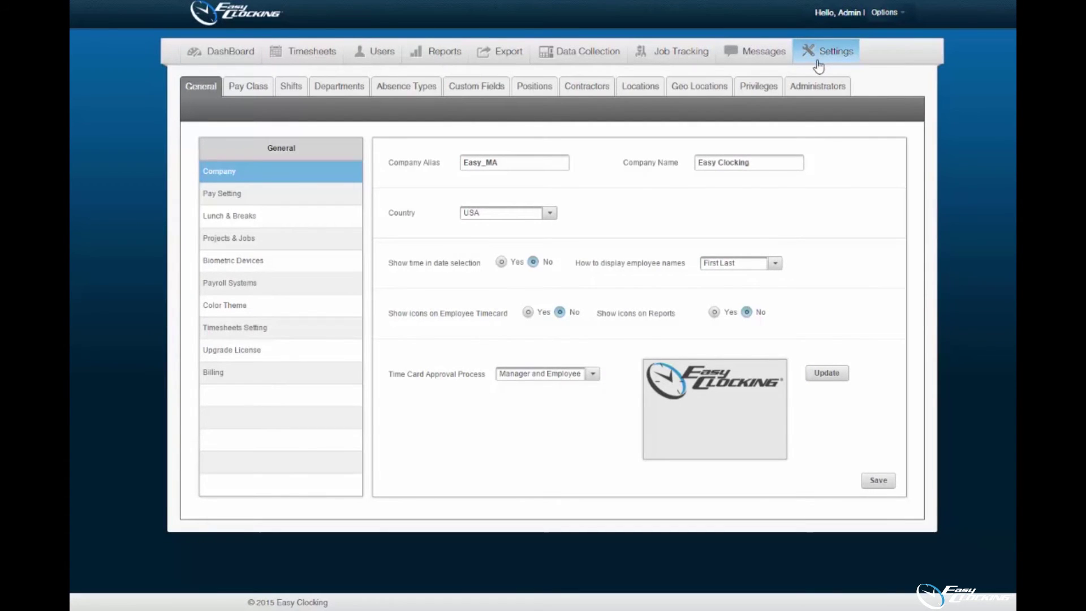
{"action": "left_click", "coordinate": [414, 93]}
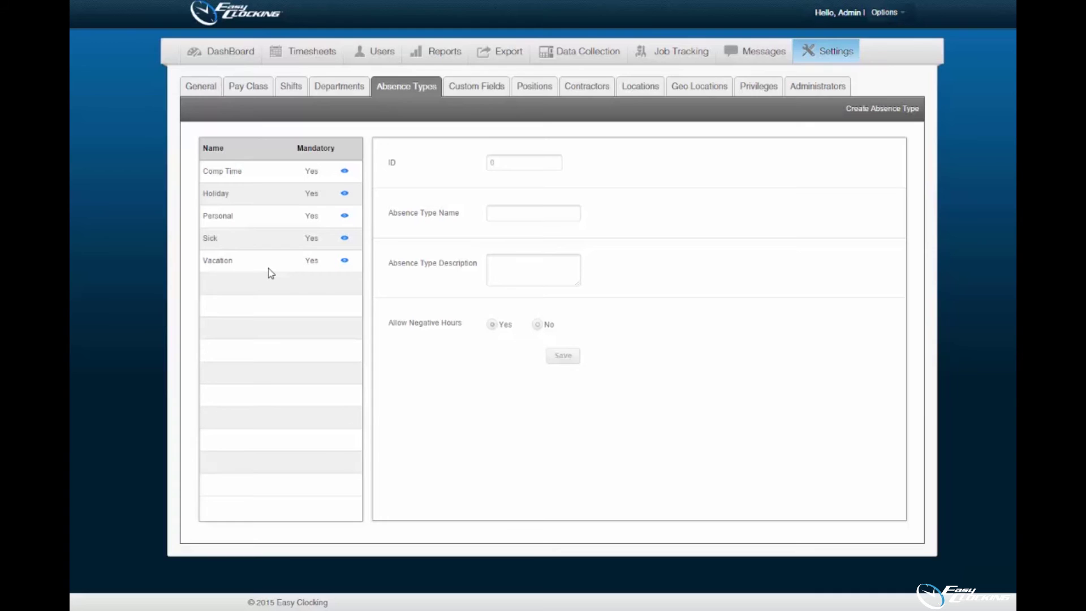
Inspect the Holiday absence type's details, then bring up a blank Absence Type creation form
{"action": "left_click", "coordinate": [280, 204]}
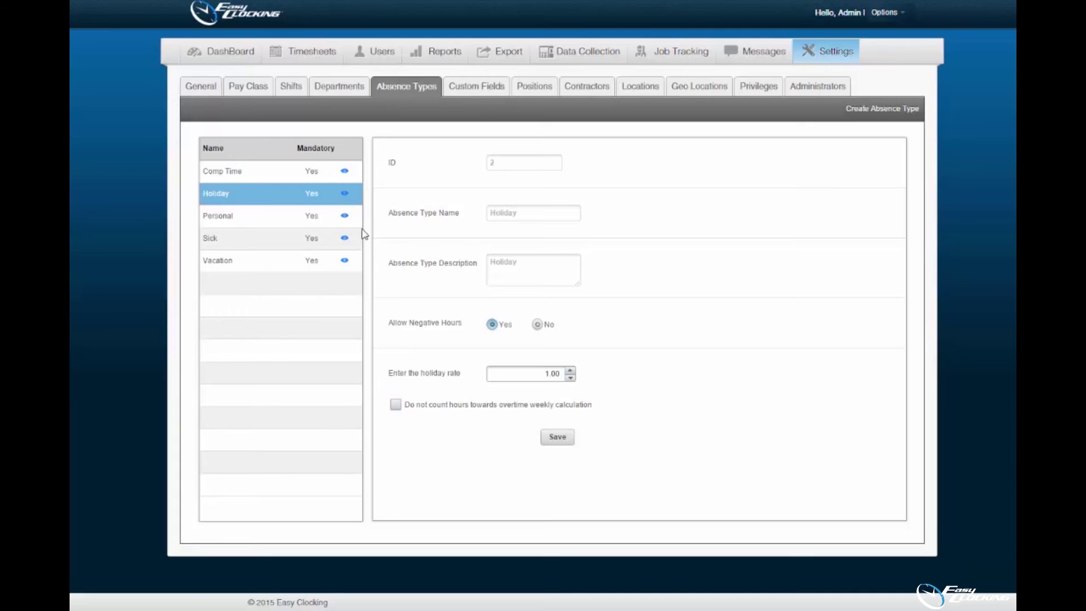
{"action": "left_click", "coordinate": [344, 193]}
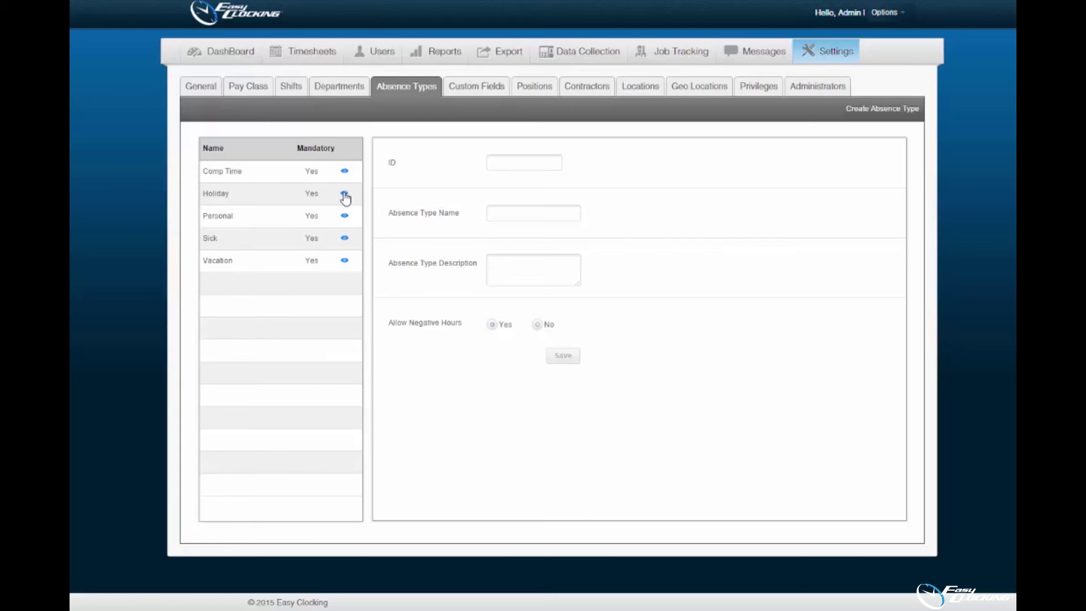
{"action": "left_click", "coordinate": [344, 194]}
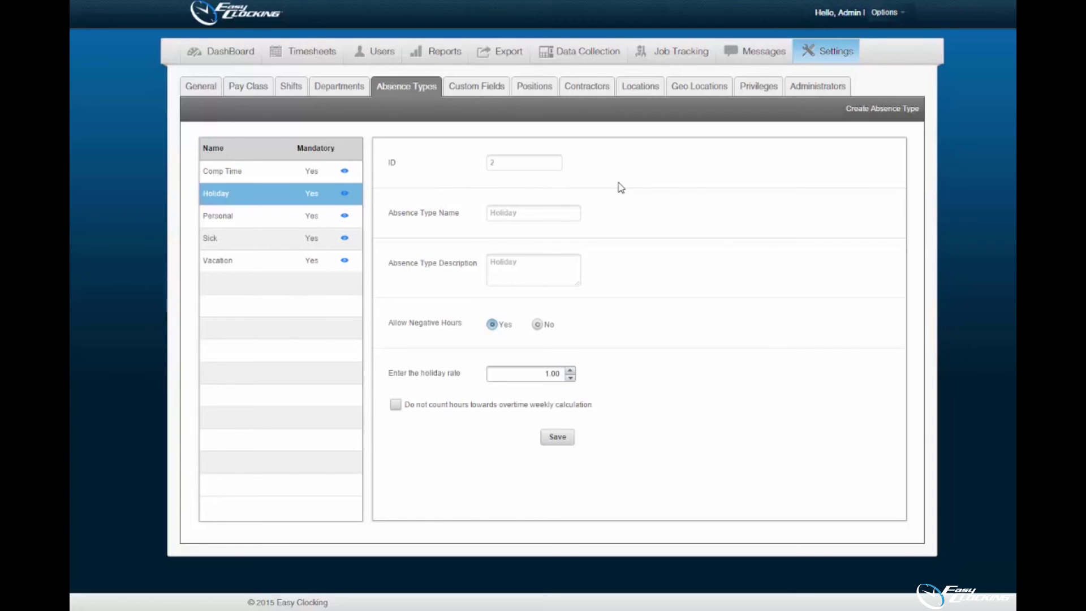
{"action": "left_click", "coordinate": [883, 109]}
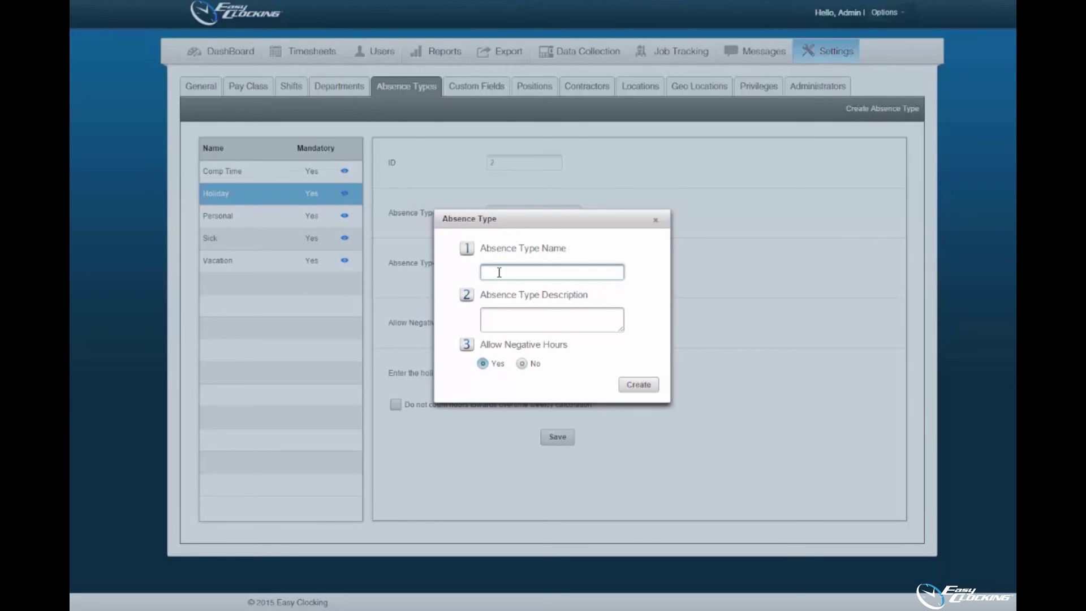
Create the 'Maternity Leave' absence type with description 'Employer mandated absence'
{"action": "type", "text": "Maternity Leave"}
{"action": "left_click", "coordinate": [511, 320]}
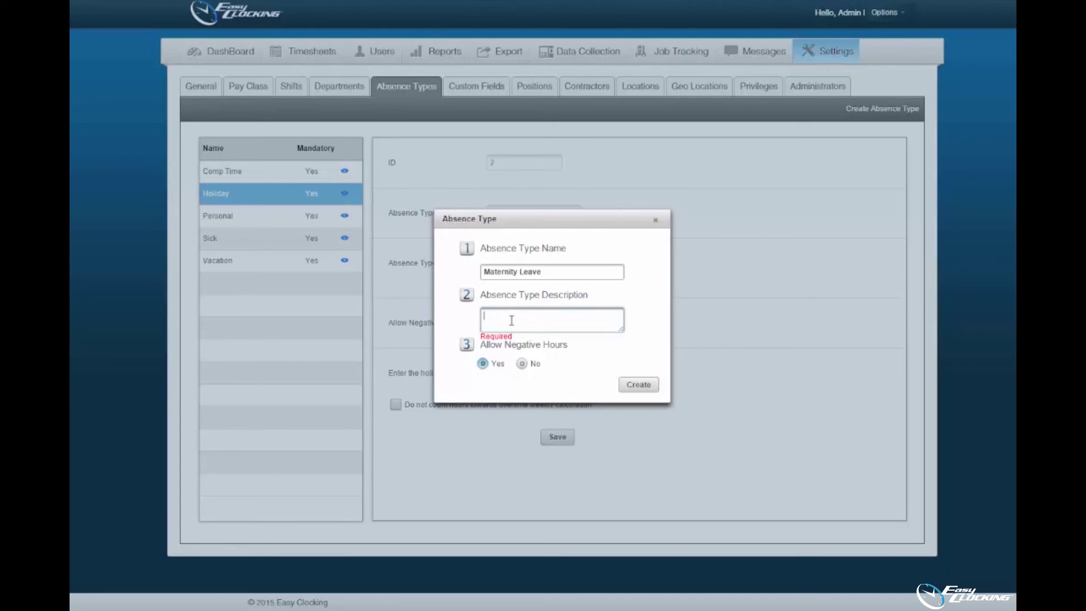
{"action": "type", "text": "Employer mandated absence"}
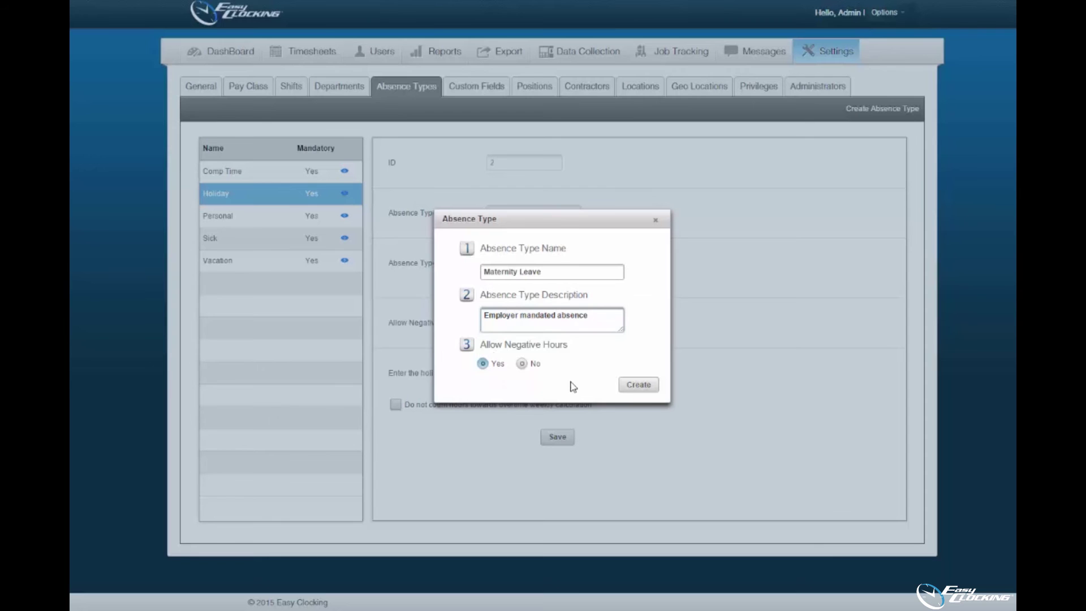
{"action": "left_click", "coordinate": [630, 389]}
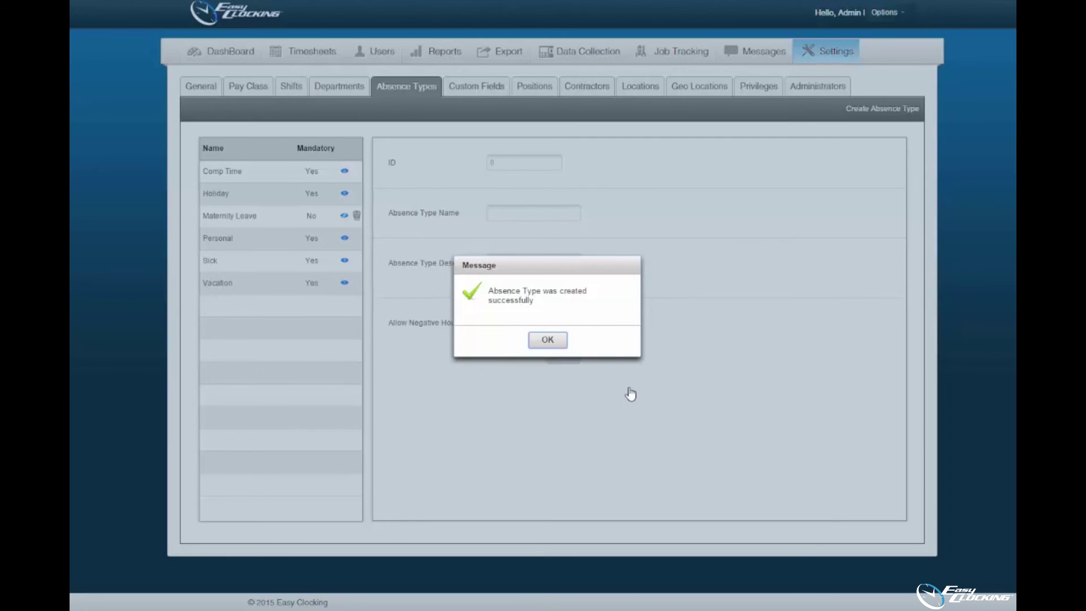
Delete the Maternity Leave absence type and return to the Dashboard
{"action": "left_click", "coordinate": [547, 339]}
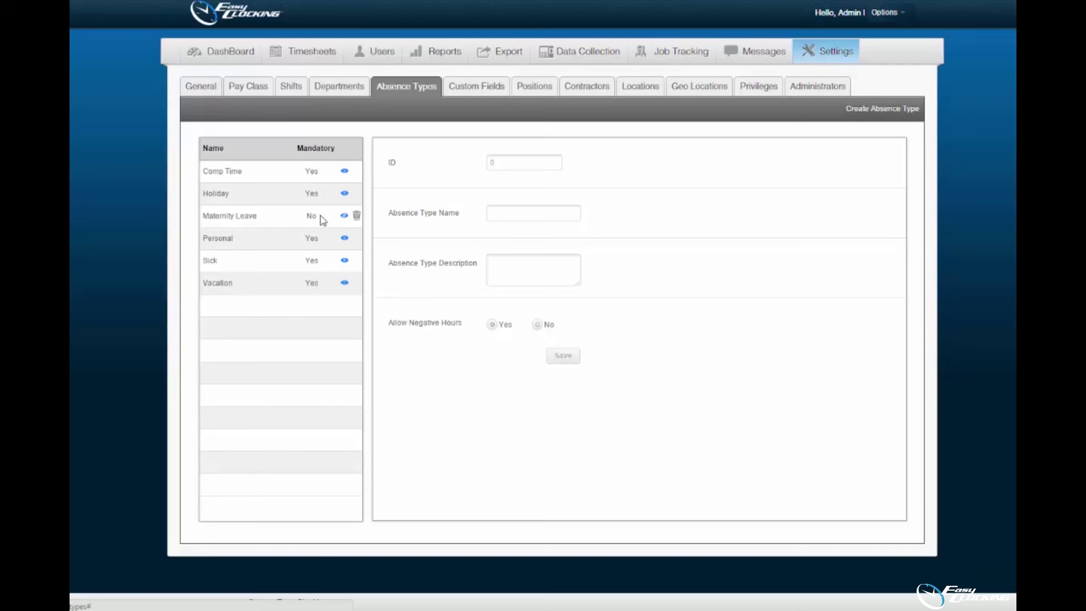
{"action": "left_click", "coordinate": [343, 216]}
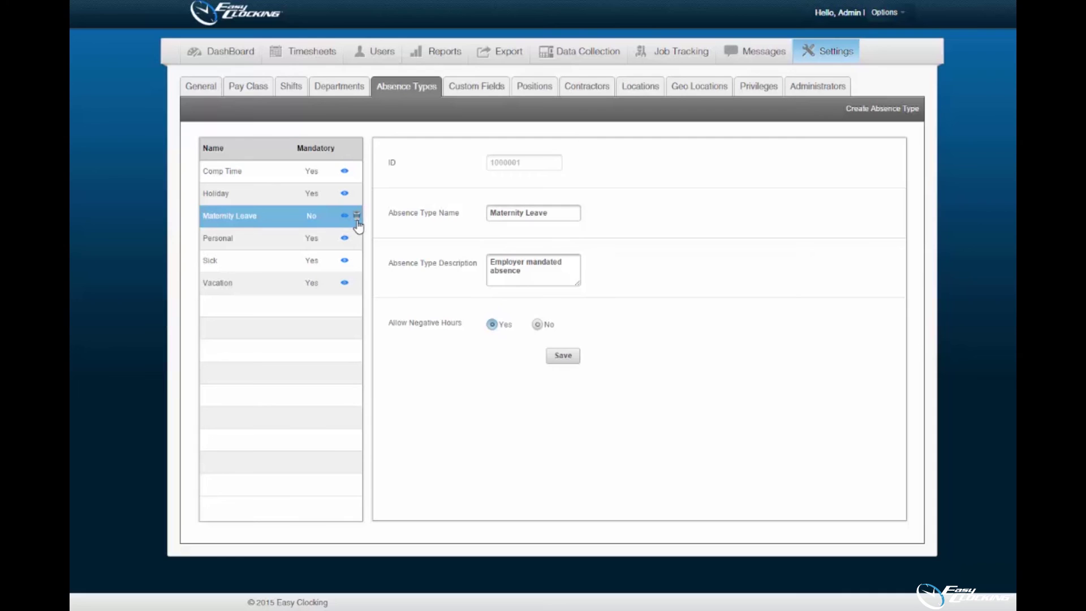
{"action": "left_click", "coordinate": [357, 218]}
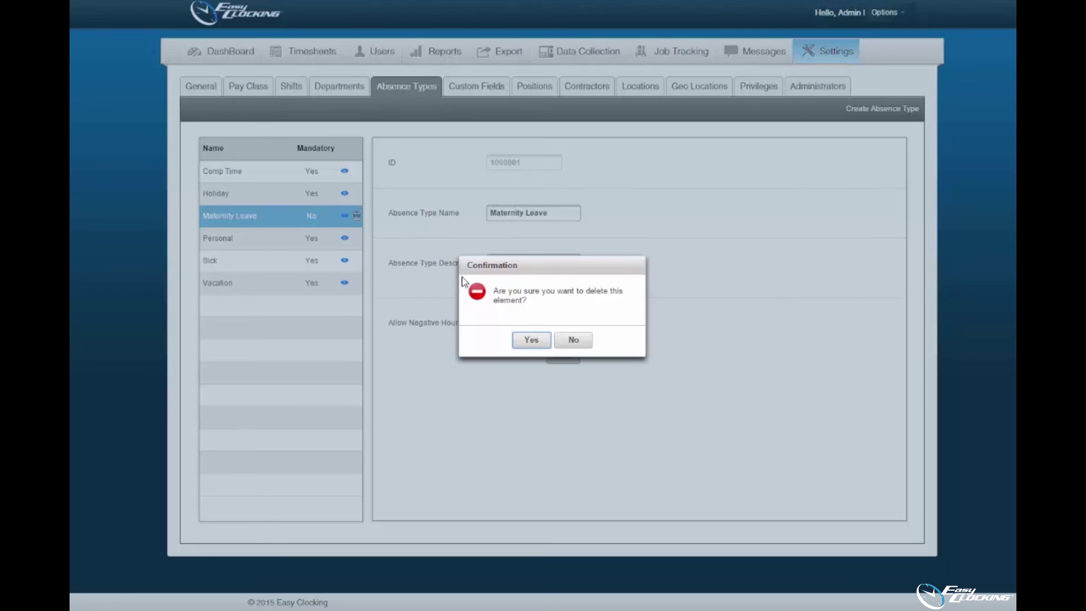
{"action": "left_click", "coordinate": [529, 340]}
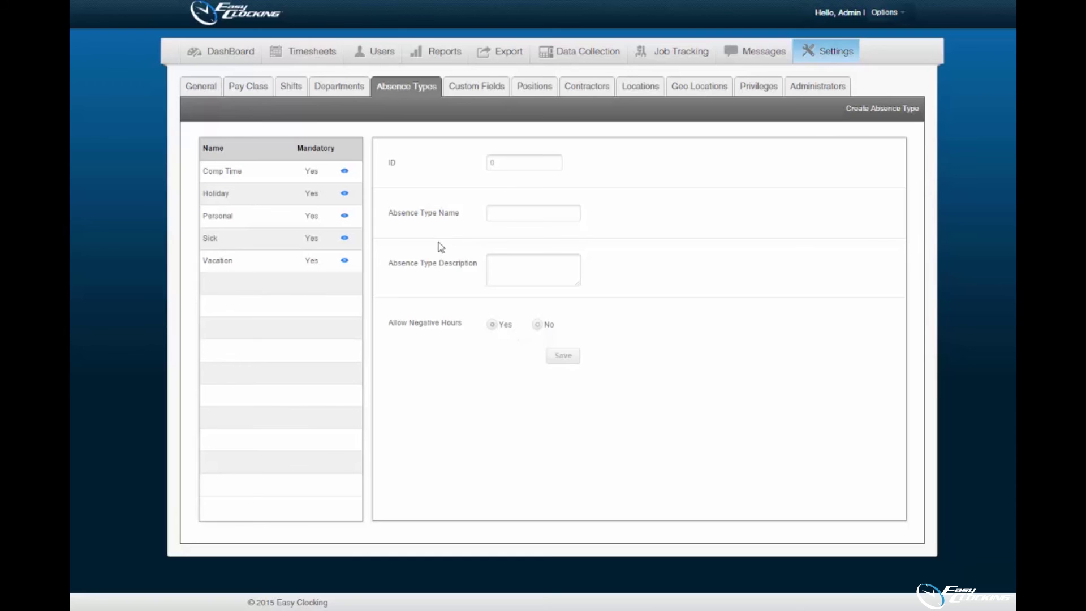
{"action": "left_click", "coordinate": [239, 61]}
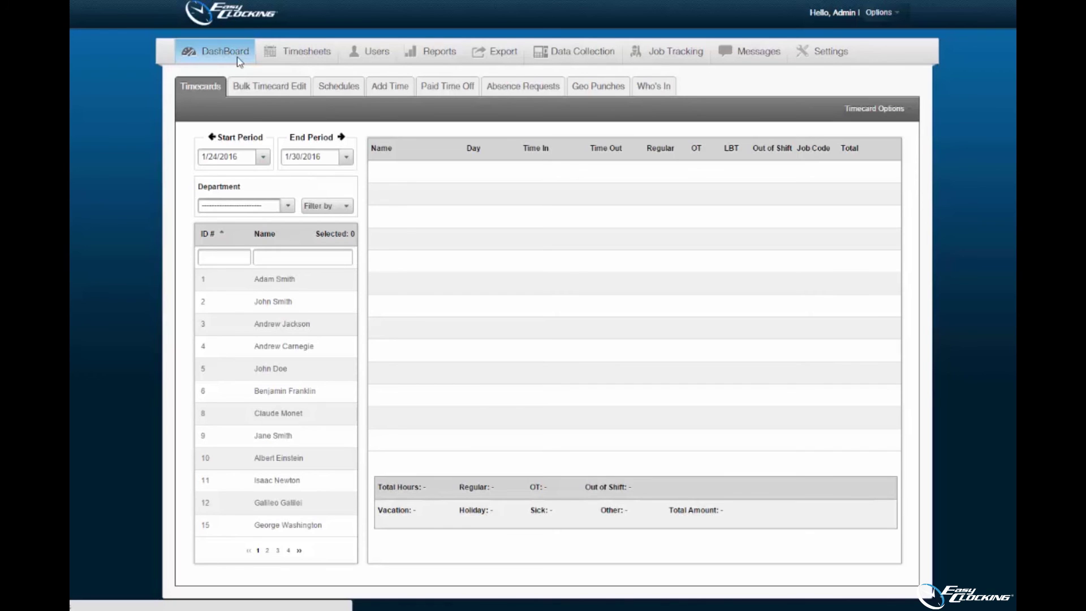
In Schedules, select the target employee in the user list and switch the January 2016 calendar to absences
{"action": "left_click", "coordinate": [328, 90]}
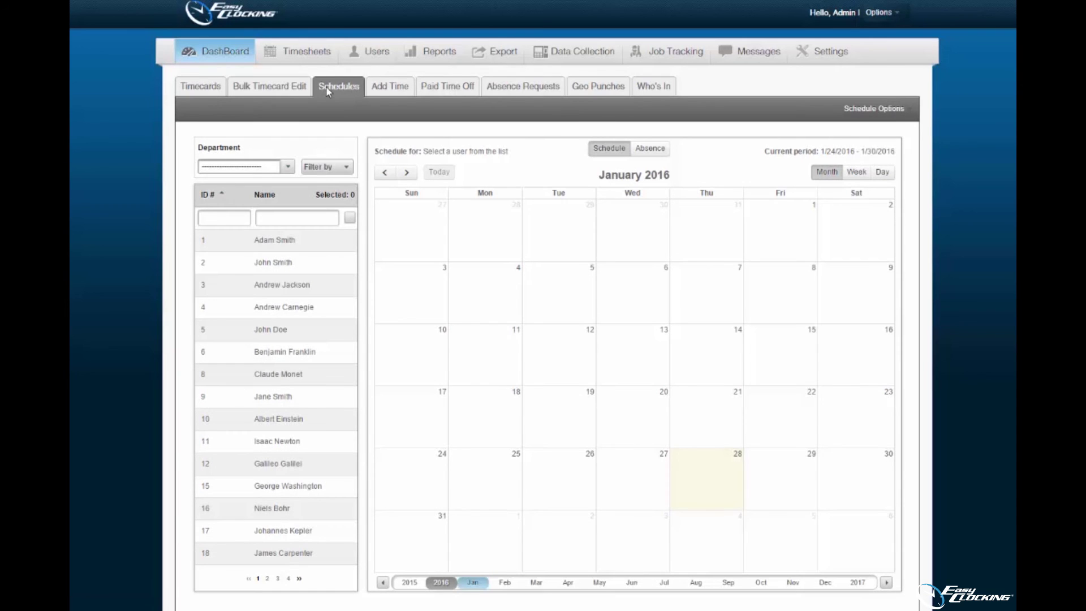
{"action": "left_click", "coordinate": [349, 218]}
{"action": "left_click", "coordinate": [351, 221]}
{"action": "left_click", "coordinate": [338, 244]}
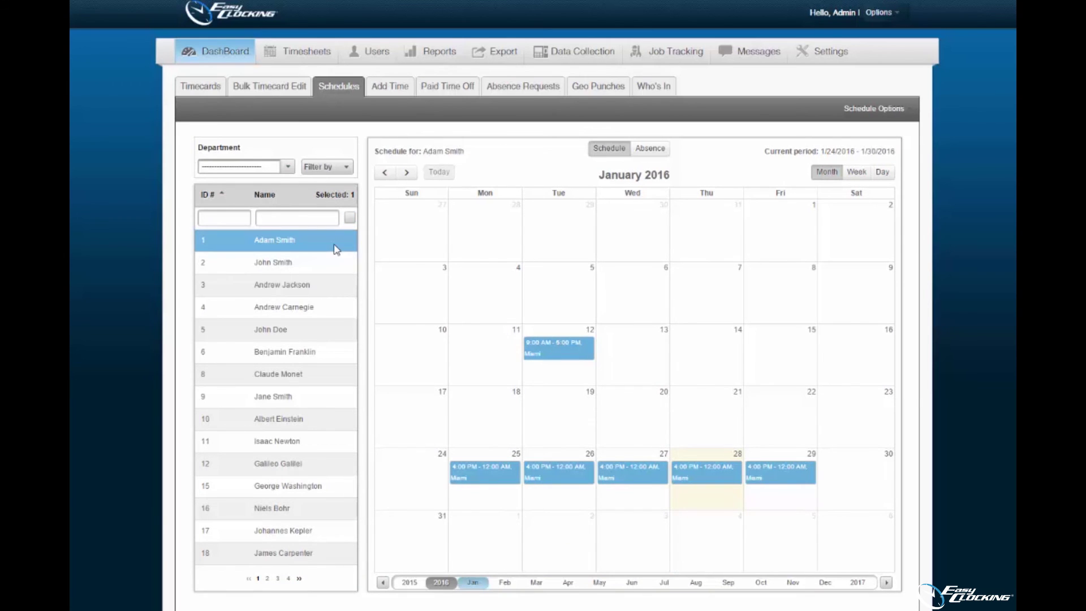
{"action": "left_click", "coordinate": [328, 262], "text": "ctrl"}
{"action": "left_click", "coordinate": [324, 280], "text": "ctrl"}
{"action": "left_click", "coordinate": [319, 326]}
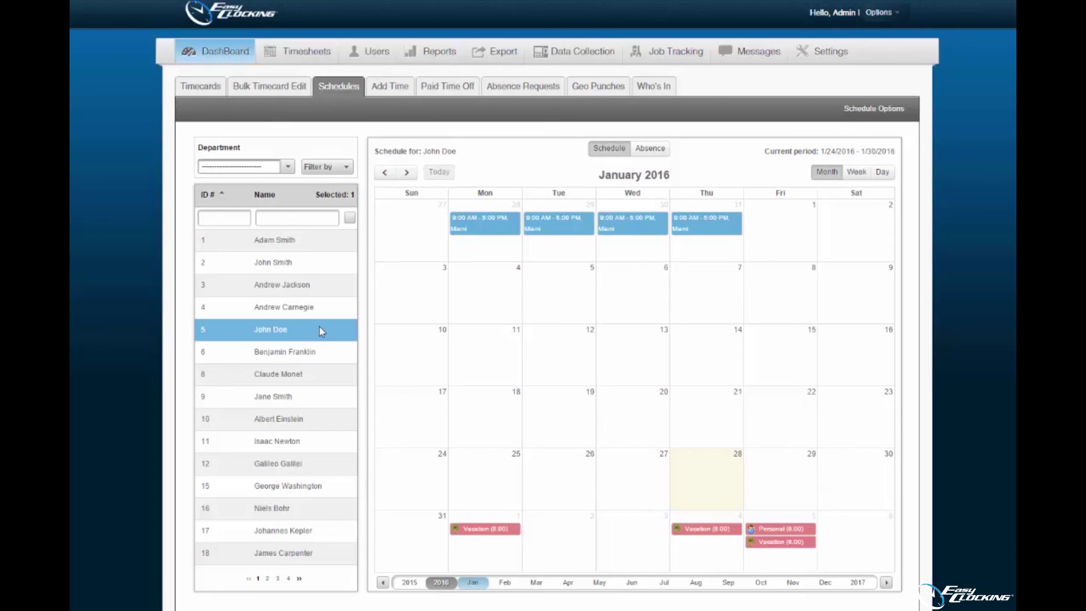
{"action": "left_click", "coordinate": [650, 149]}
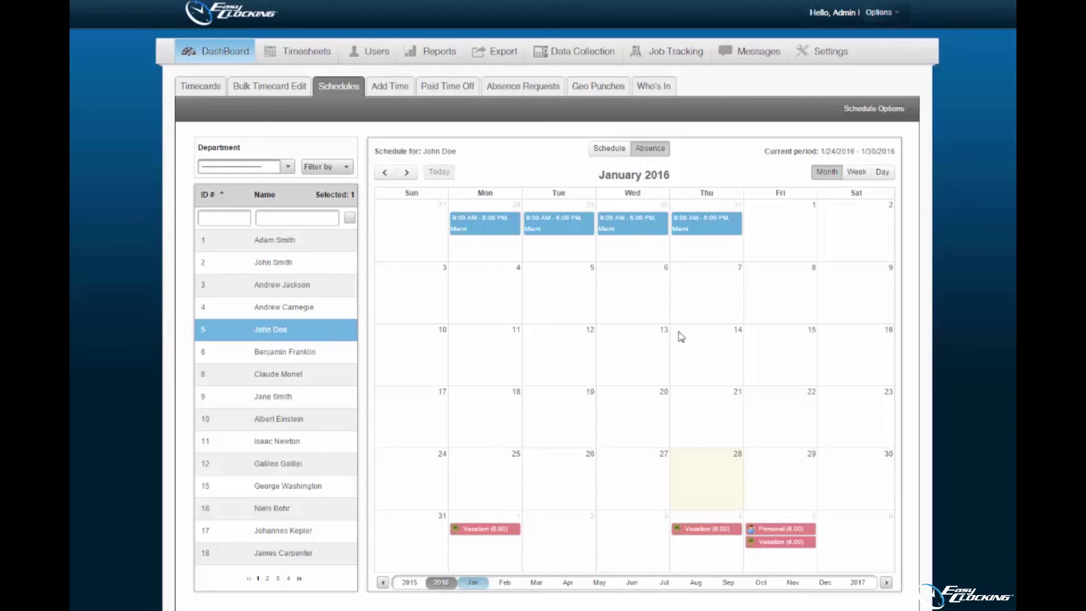
{"action": "left_click", "coordinate": [776, 467]}
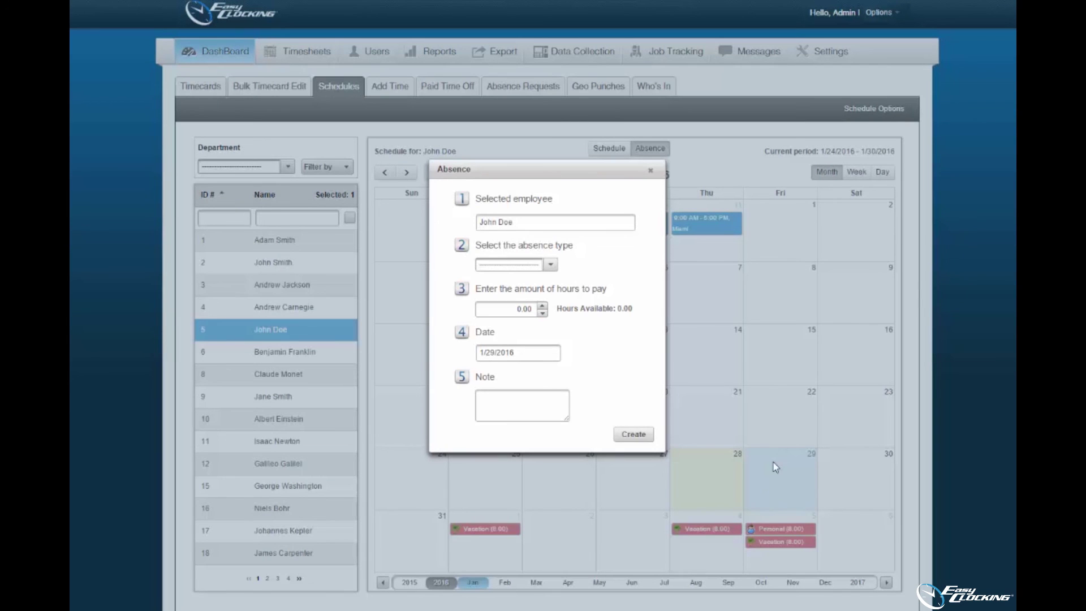
{"action": "left_click", "coordinate": [650, 170]}
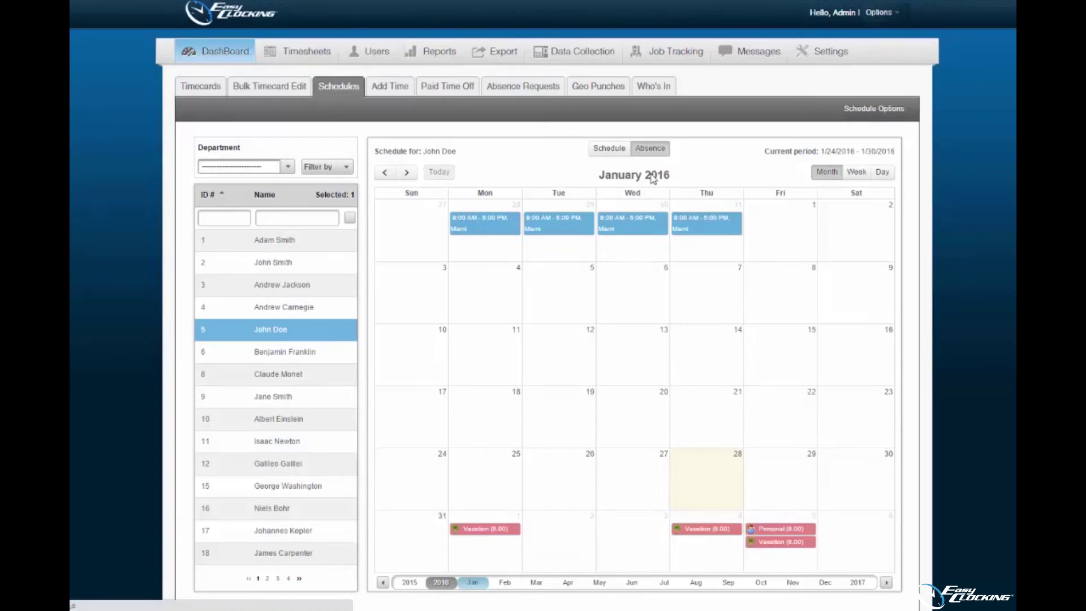
{"action": "left_click_drag", "start_coordinate": [514, 402], "coordinate": [791, 409]}
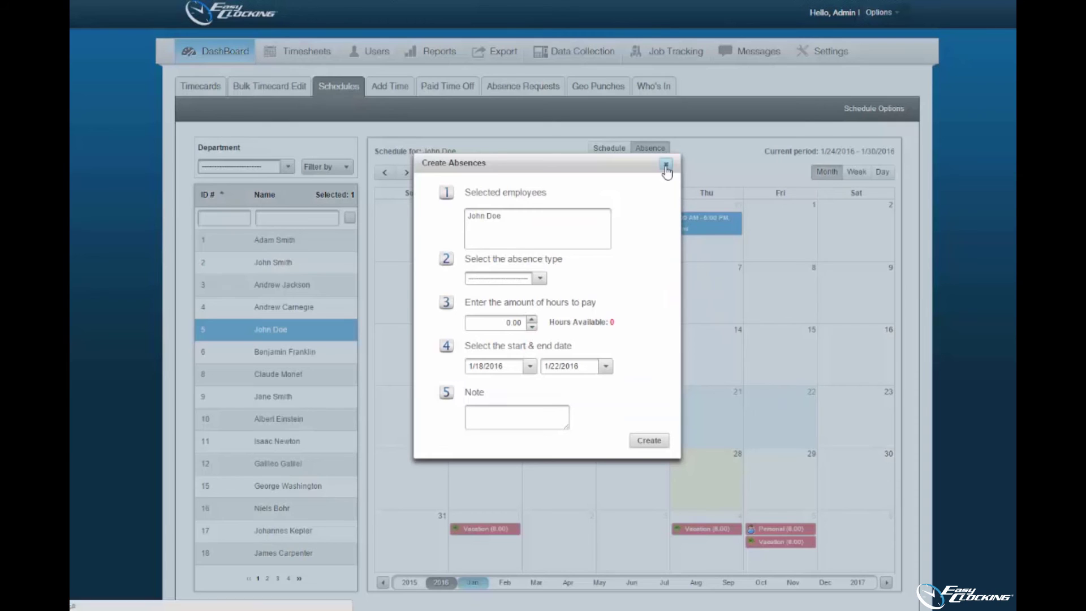
{"action": "left_click", "coordinate": [666, 169]}
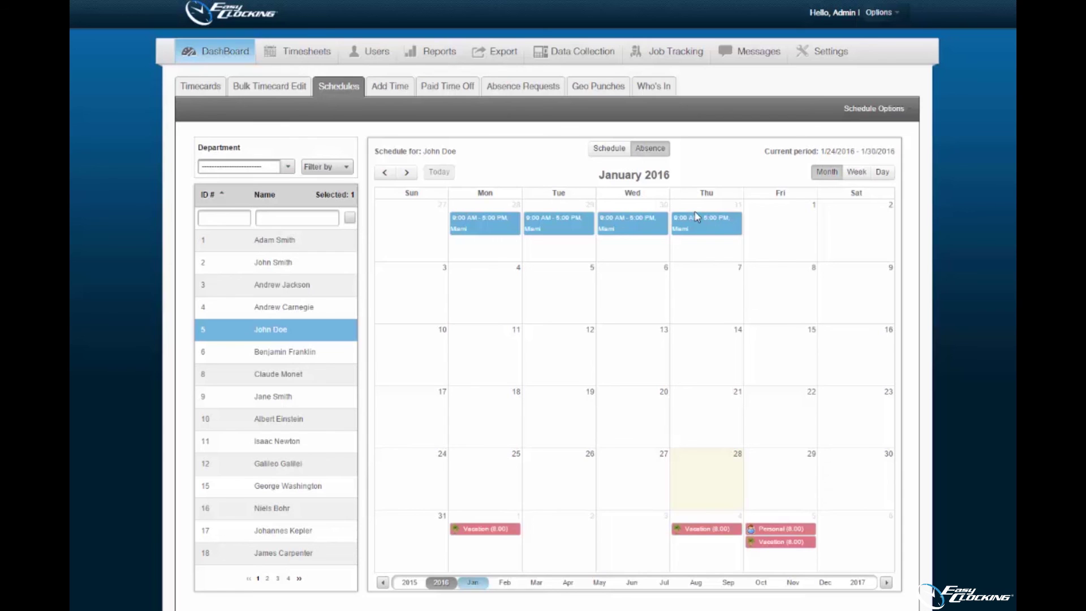
Start a new absence for John Doe, choosing Personal with 8.00 hours to pay
{"action": "left_click", "coordinate": [866, 107]}
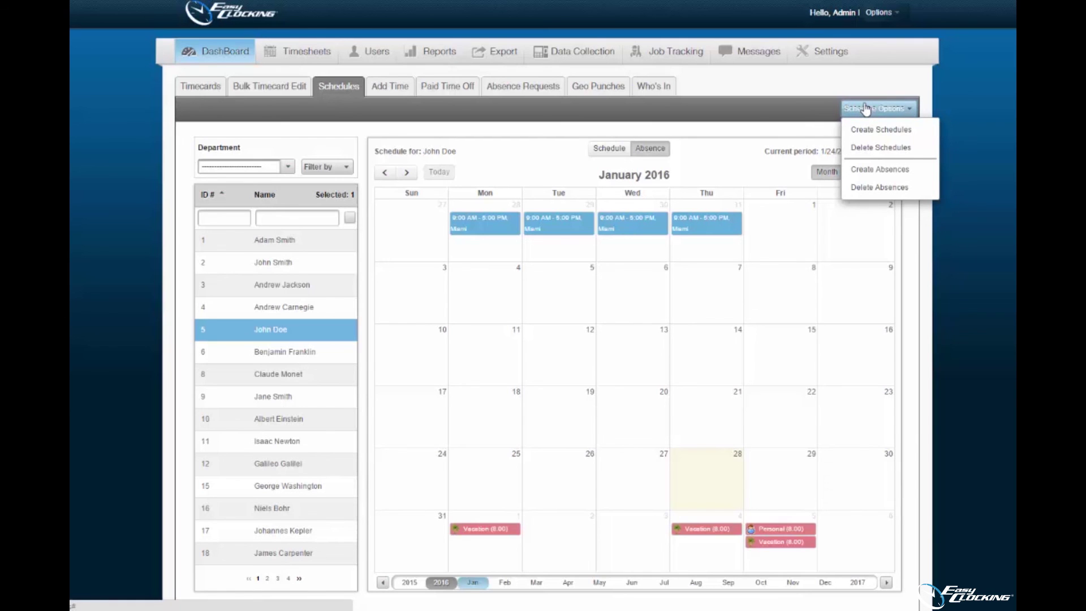
{"action": "left_click", "coordinate": [868, 170]}
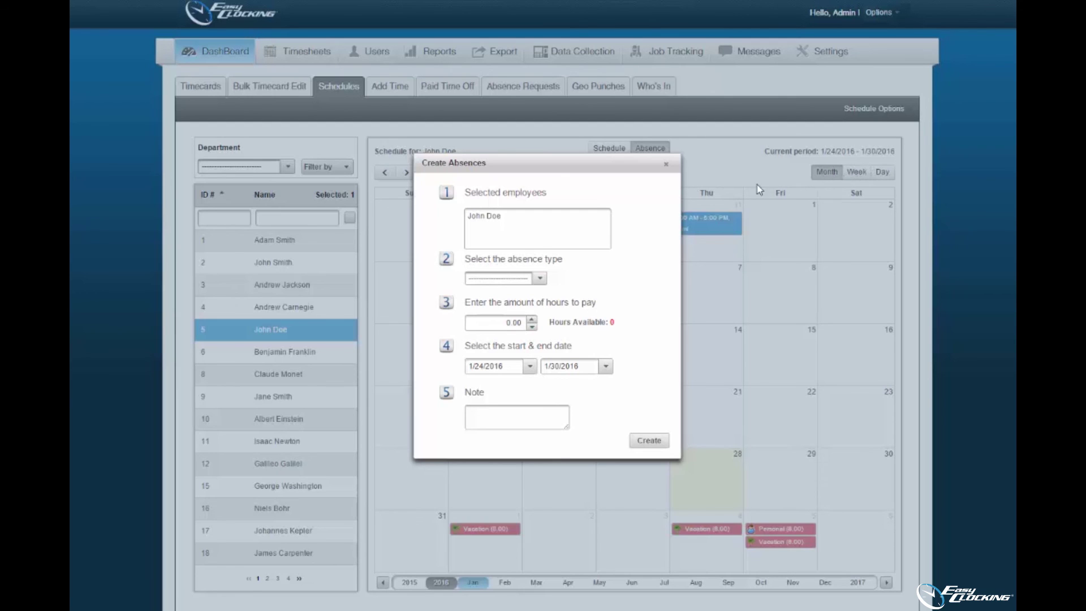
{"action": "left_click", "coordinate": [539, 280]}
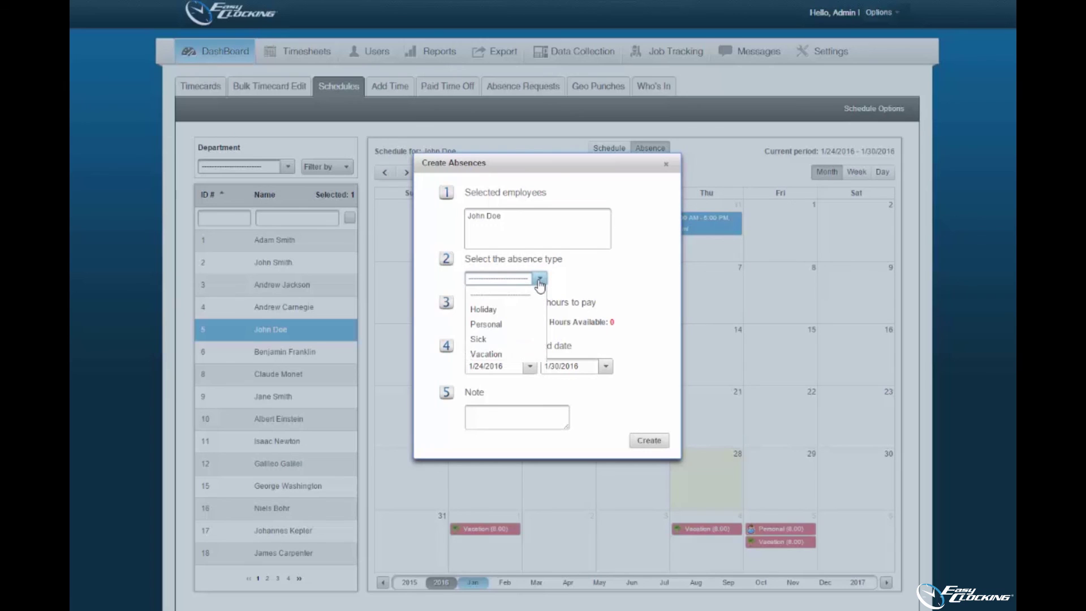
{"action": "left_click", "coordinate": [530, 323]}
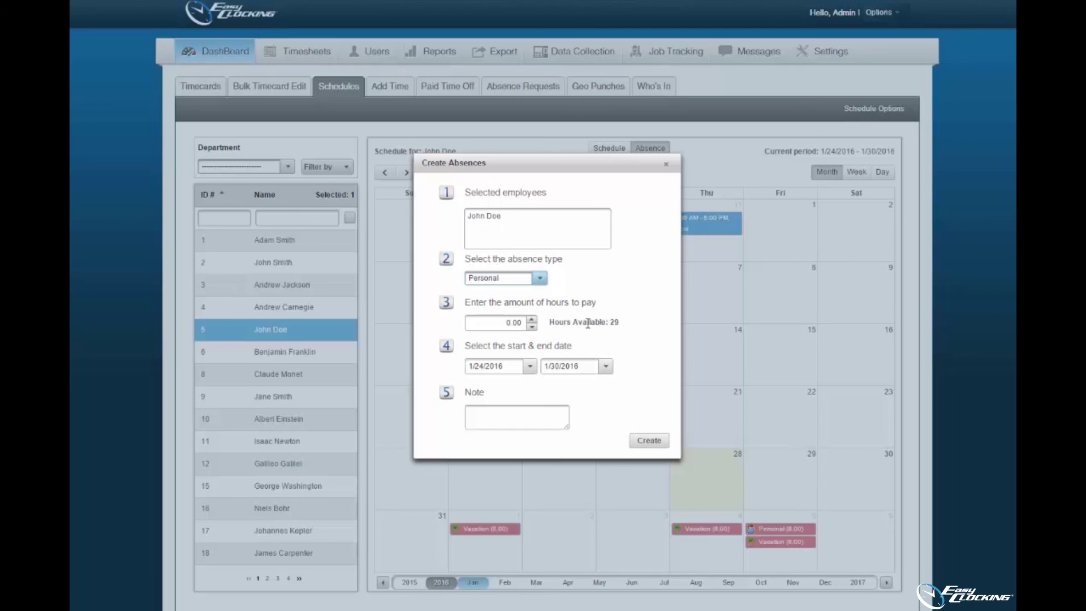
{"action": "left_click", "coordinate": [532, 319]}
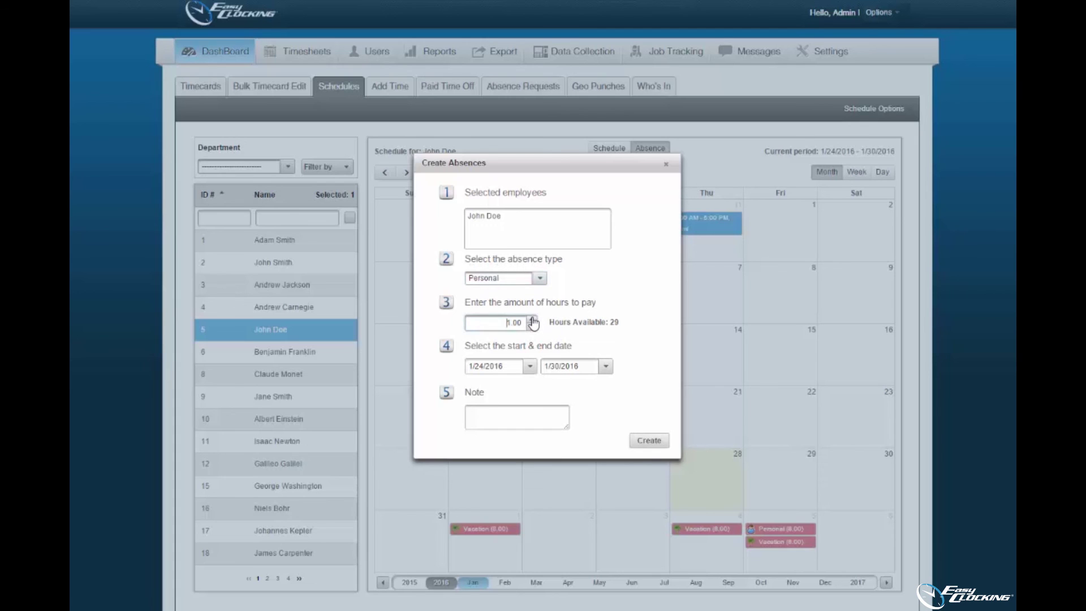
{"action": "left_click", "coordinate": [532, 319]}
Set the start and end dates to 1/29/2016 and add the note 'Personal request'
{"action": "left_click", "coordinate": [530, 366]}
{"action": "left_click", "coordinate": [573, 482]}
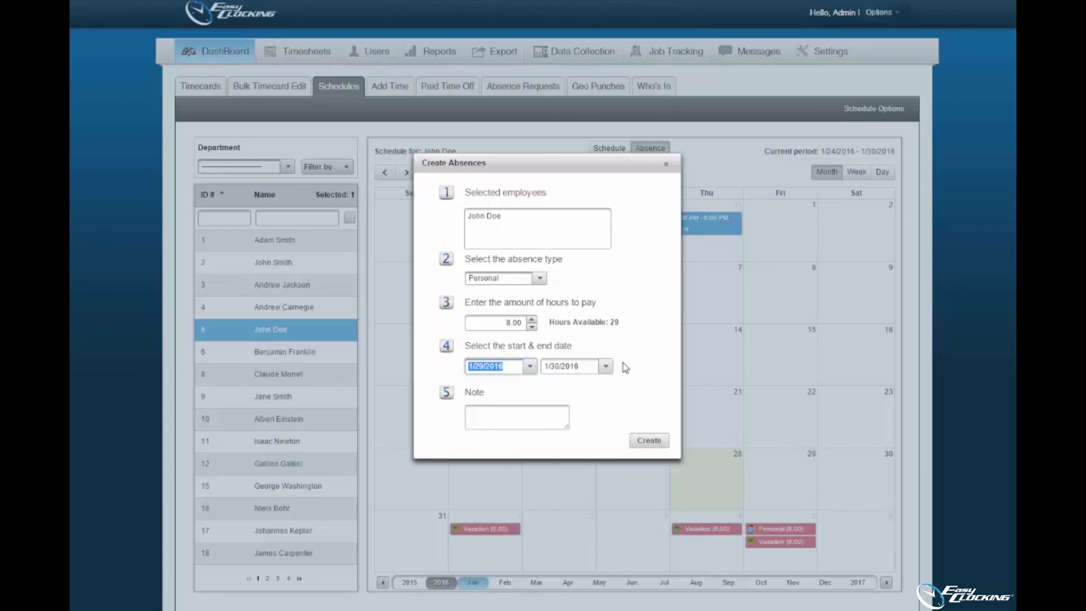
{"action": "left_click", "coordinate": [608, 368]}
{"action": "left_click", "coordinate": [651, 479]}
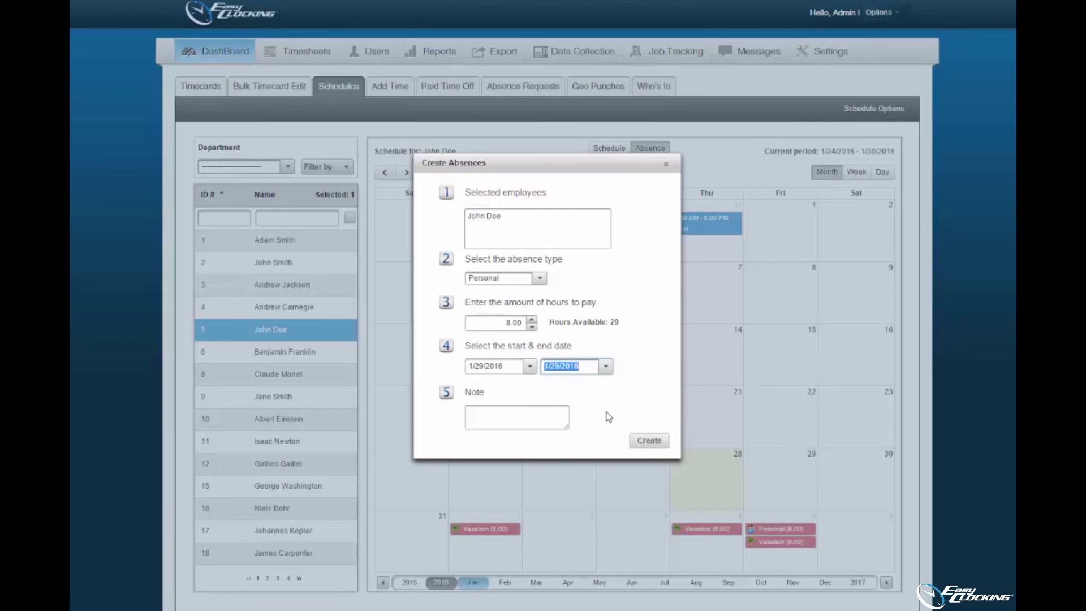
{"action": "left_click", "coordinate": [552, 415]}
{"action": "type", "text": "Personal request"}
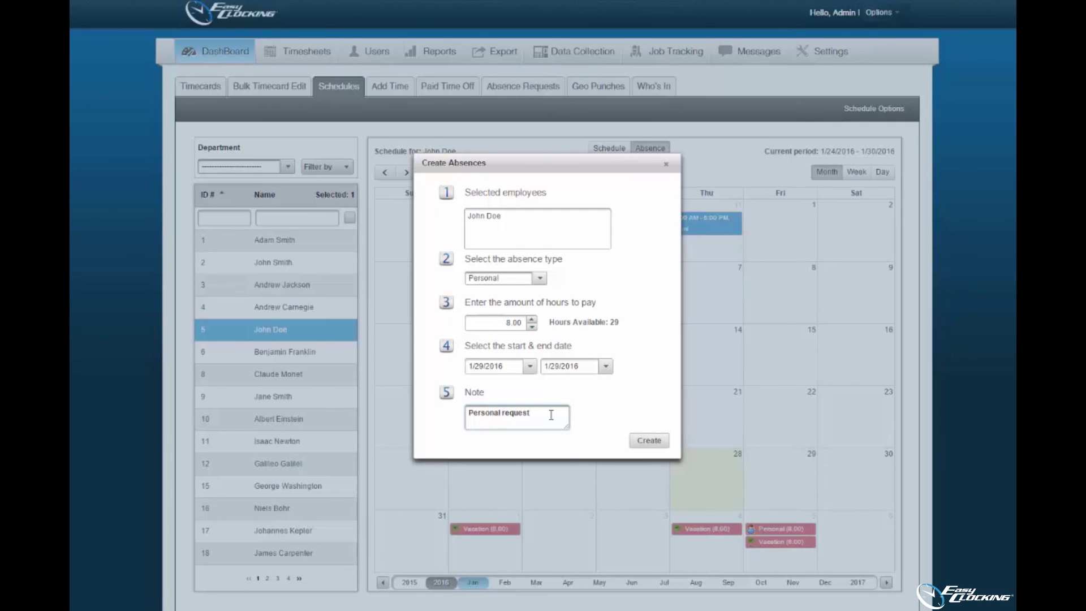
Create the 8.00-hour Personal absence for January 29 and acknowledge the success message
{"action": "left_click", "coordinate": [645, 443]}
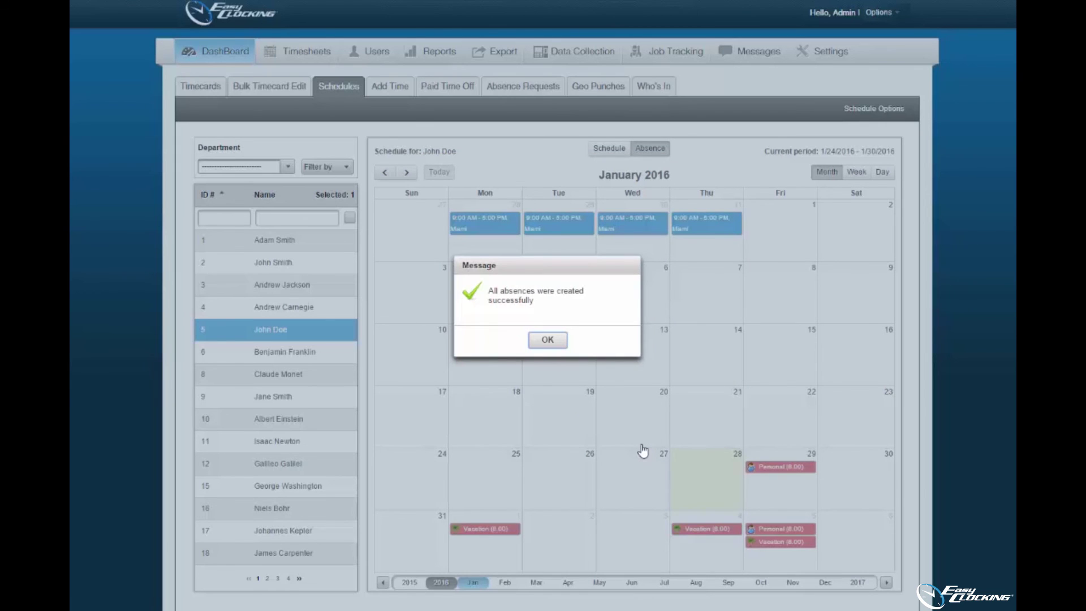
{"action": "left_click", "coordinate": [548, 345]}
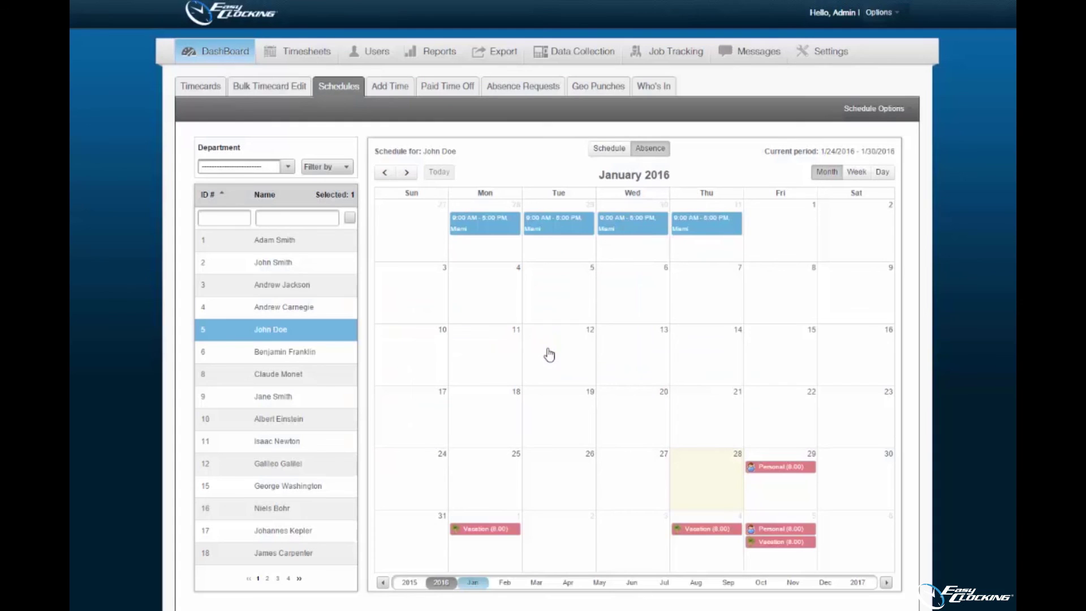